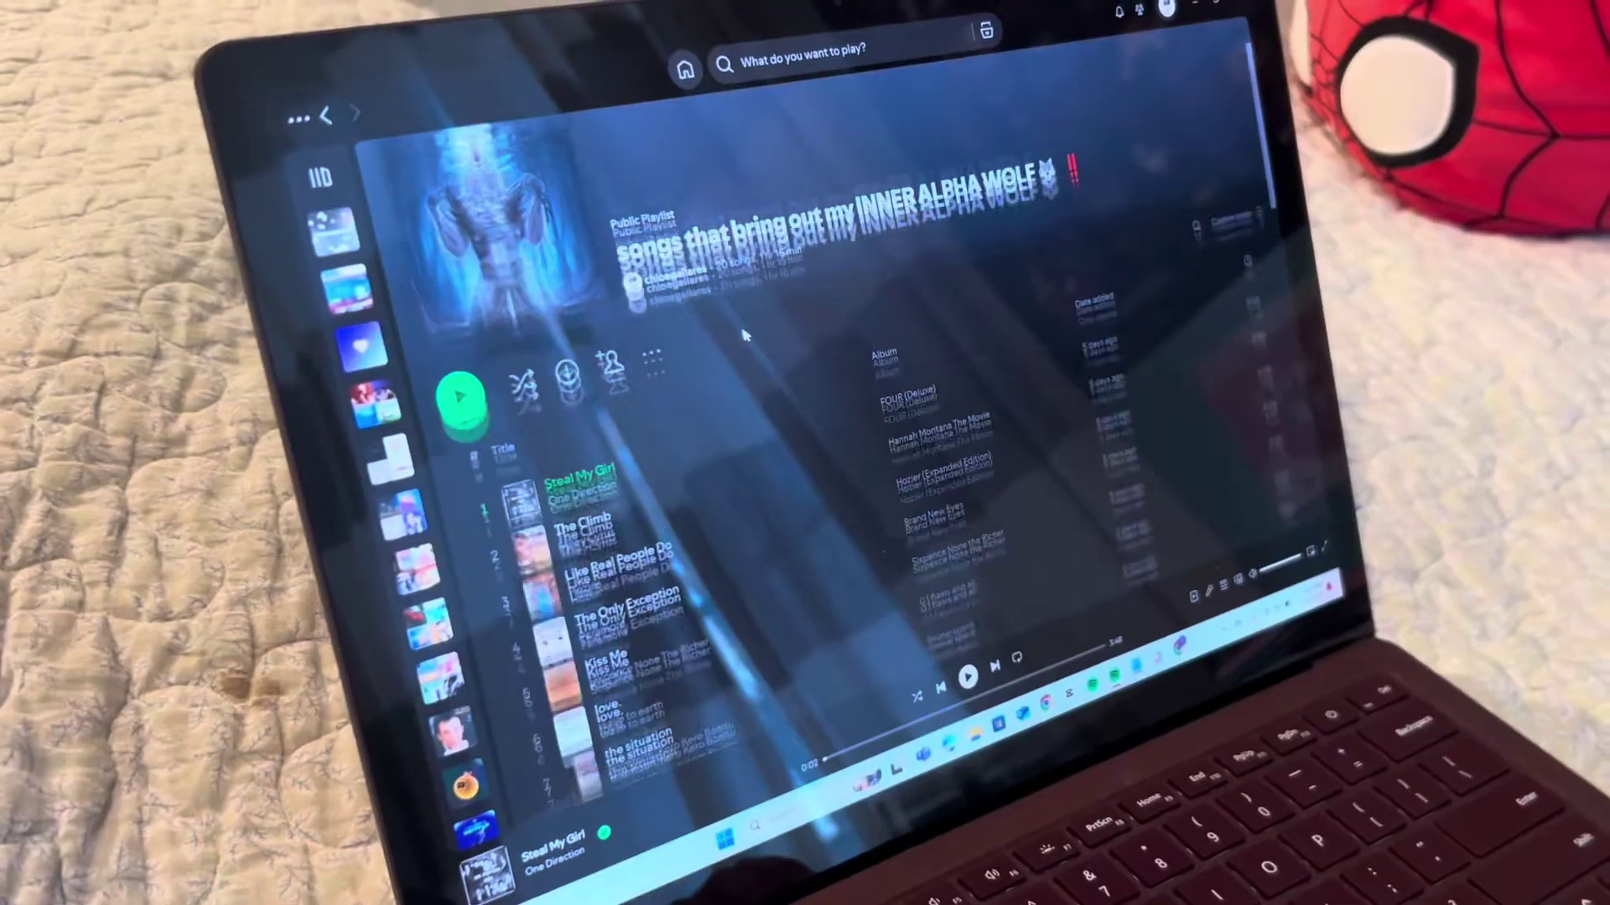
{"action": "scroll", "coordinate": [743, 335], "scroll_direction": "down", "scroll_amount": 3}
{"action": "scroll", "coordinate": [743, 340], "scroll_direction": "down", "scroll_amount": 2}
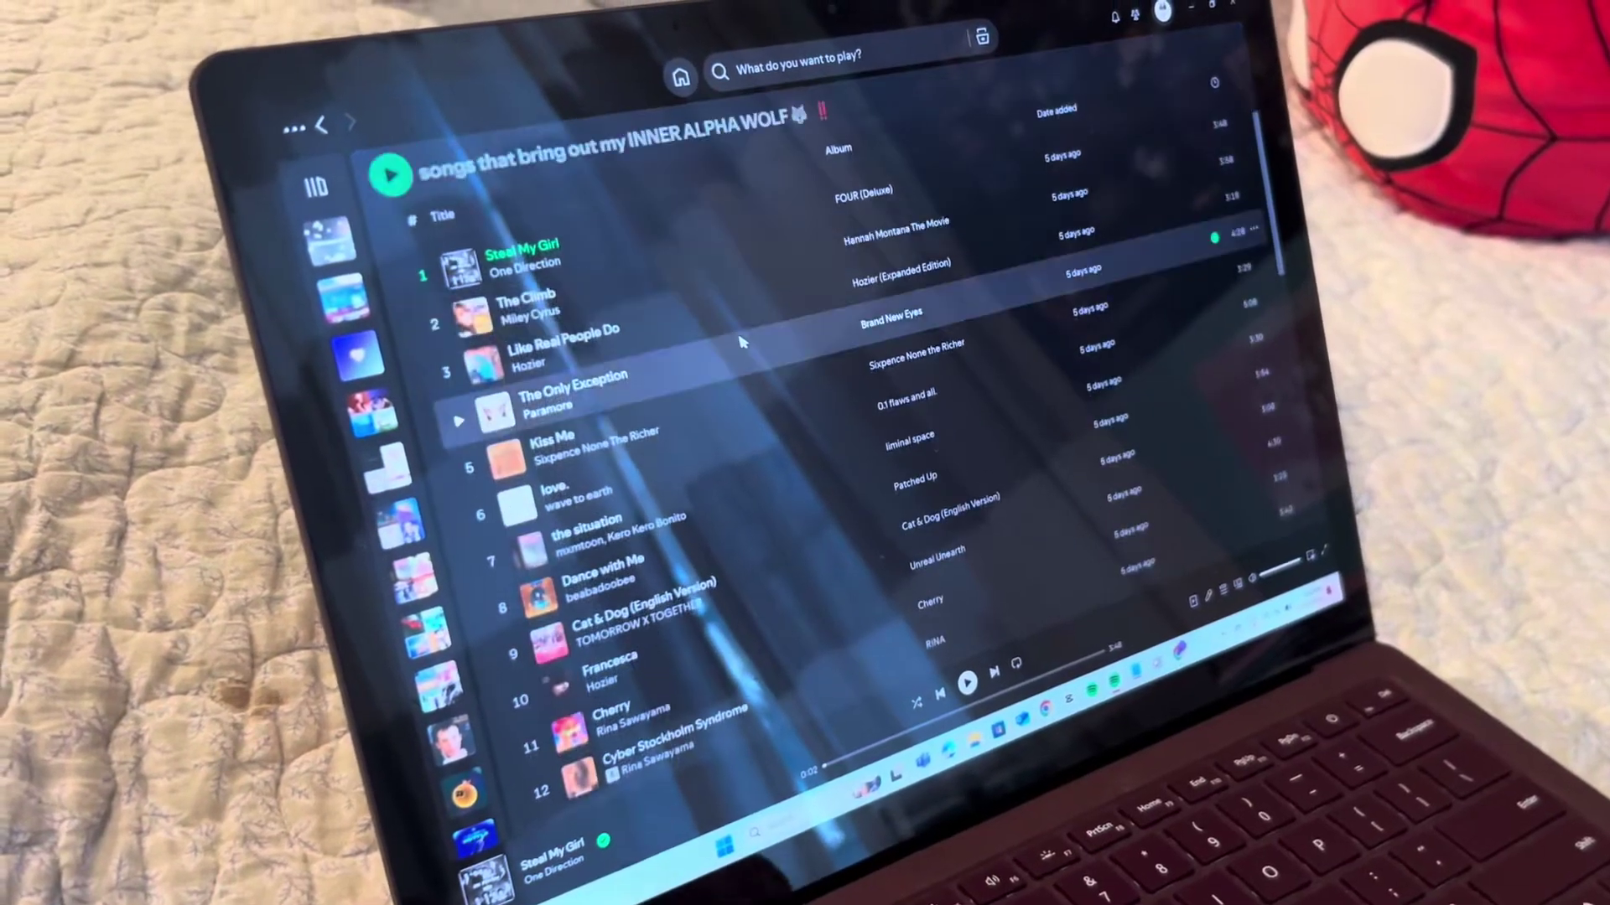
{"action": "scroll", "coordinate": [740, 340], "scroll_direction": "up", "scroll_amount": 5}
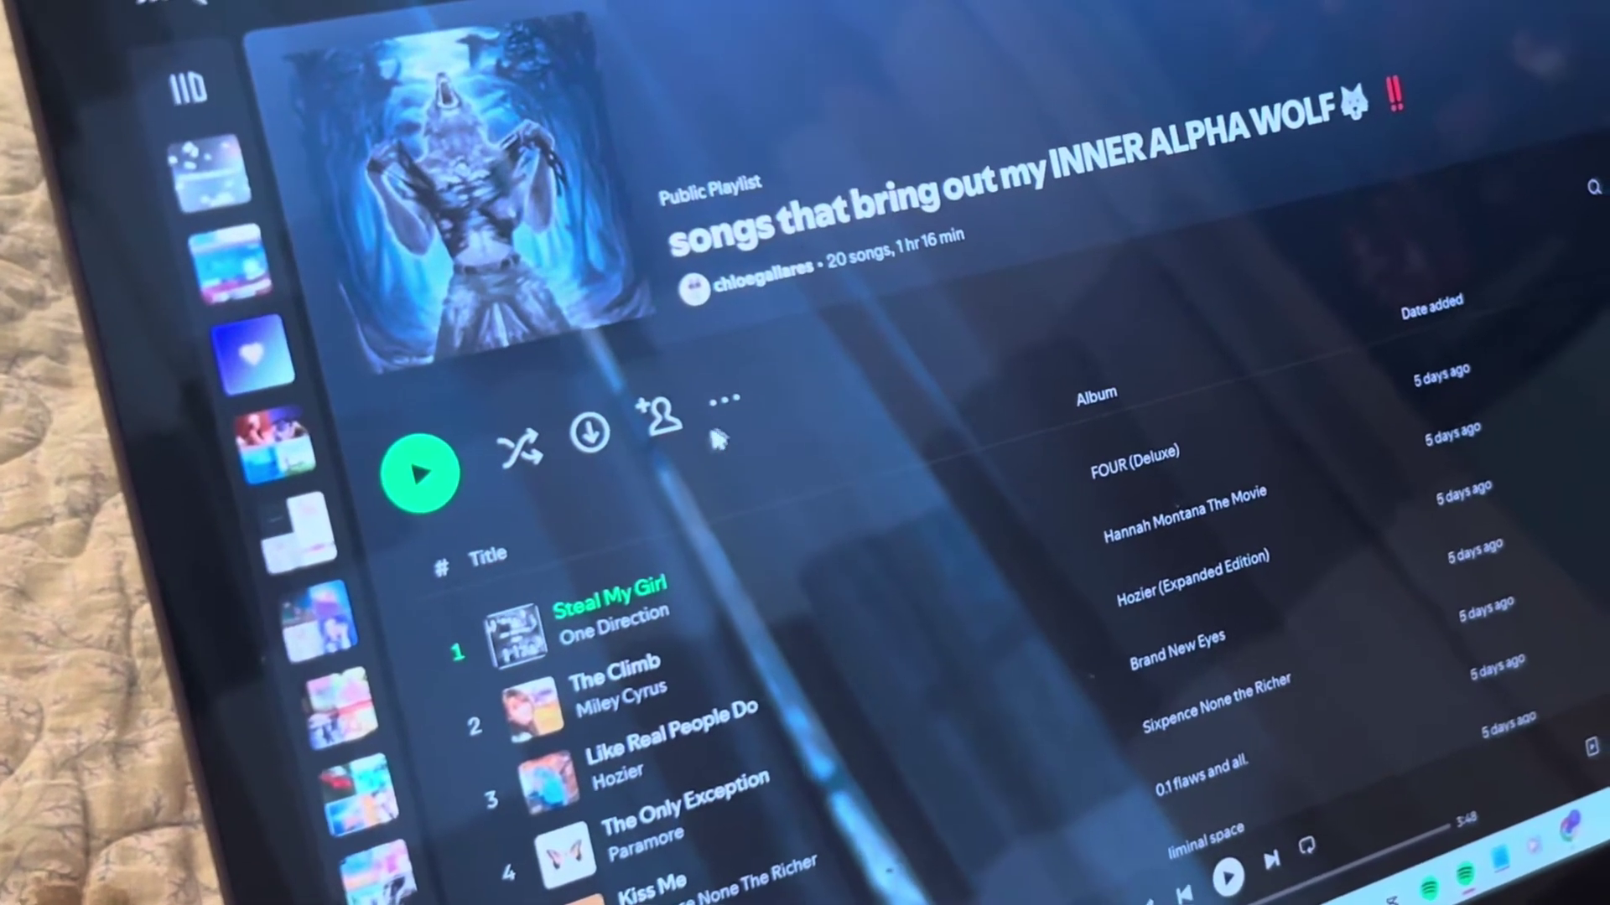
Copy the Spotify share link for the INNER ALPHA WOLF playlist.
{"action": "left_click", "coordinate": [726, 403]}
{"action": "mouse_move", "coordinate": [591, 586]}
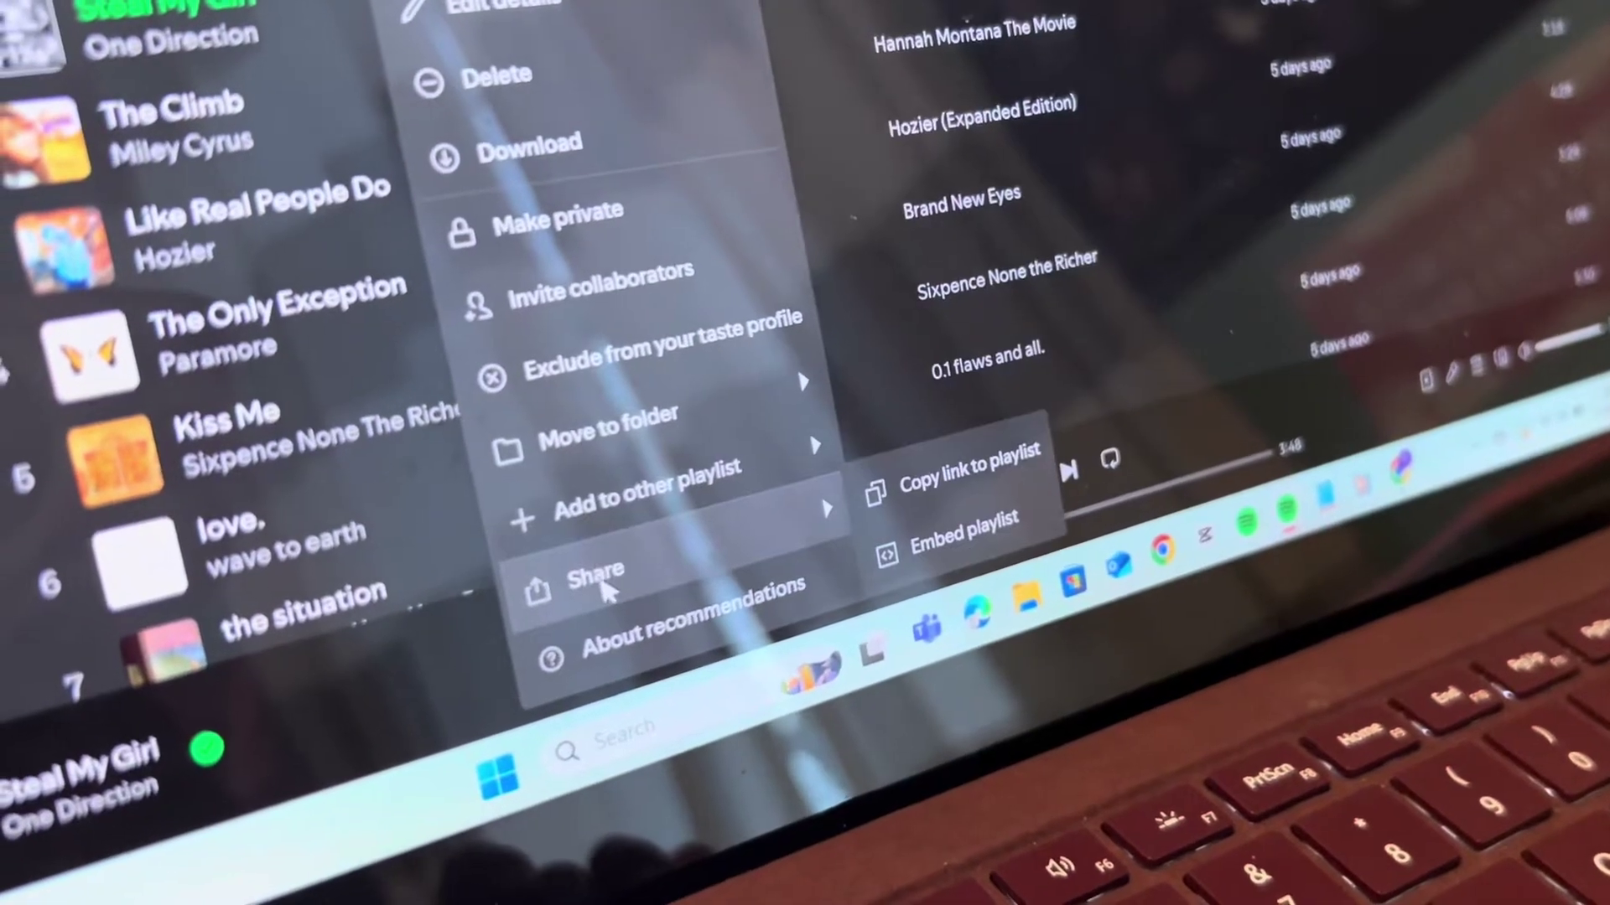
{"action": "left_click", "coordinate": [947, 493]}
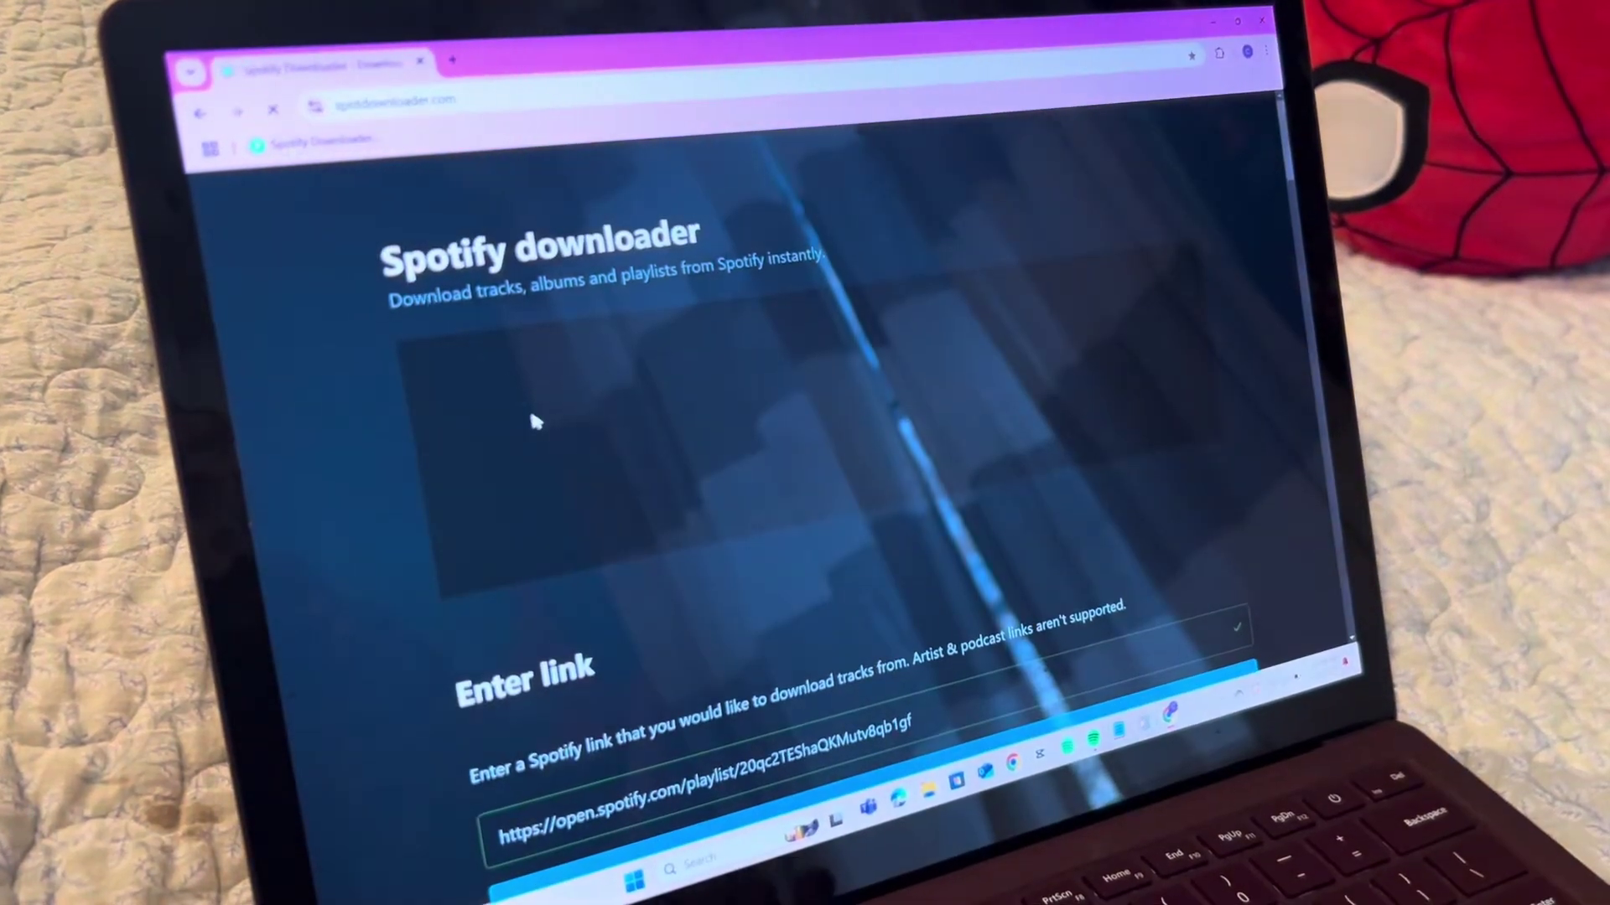
{"action": "scroll", "coordinate": [529, 406], "scroll_direction": "down", "scroll_amount": 2}
{"action": "scroll", "coordinate": [528, 412], "scroll_direction": "down", "scroll_amount": 3}
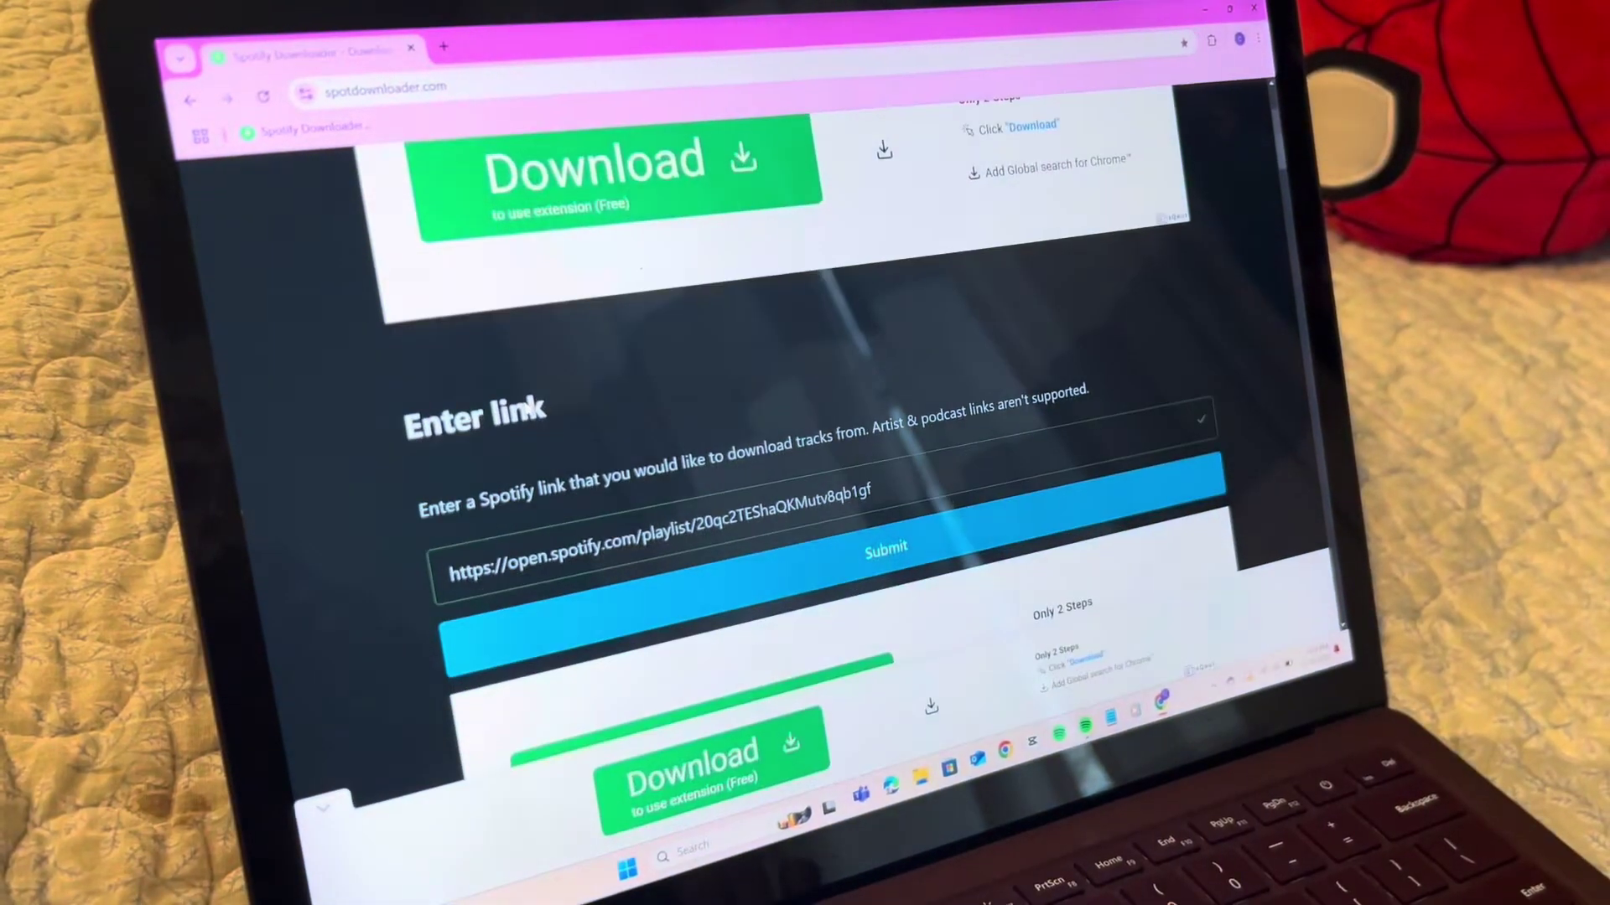
{"action": "scroll", "coordinate": [754, 490], "scroll_direction": "down", "scroll_amount": 2}
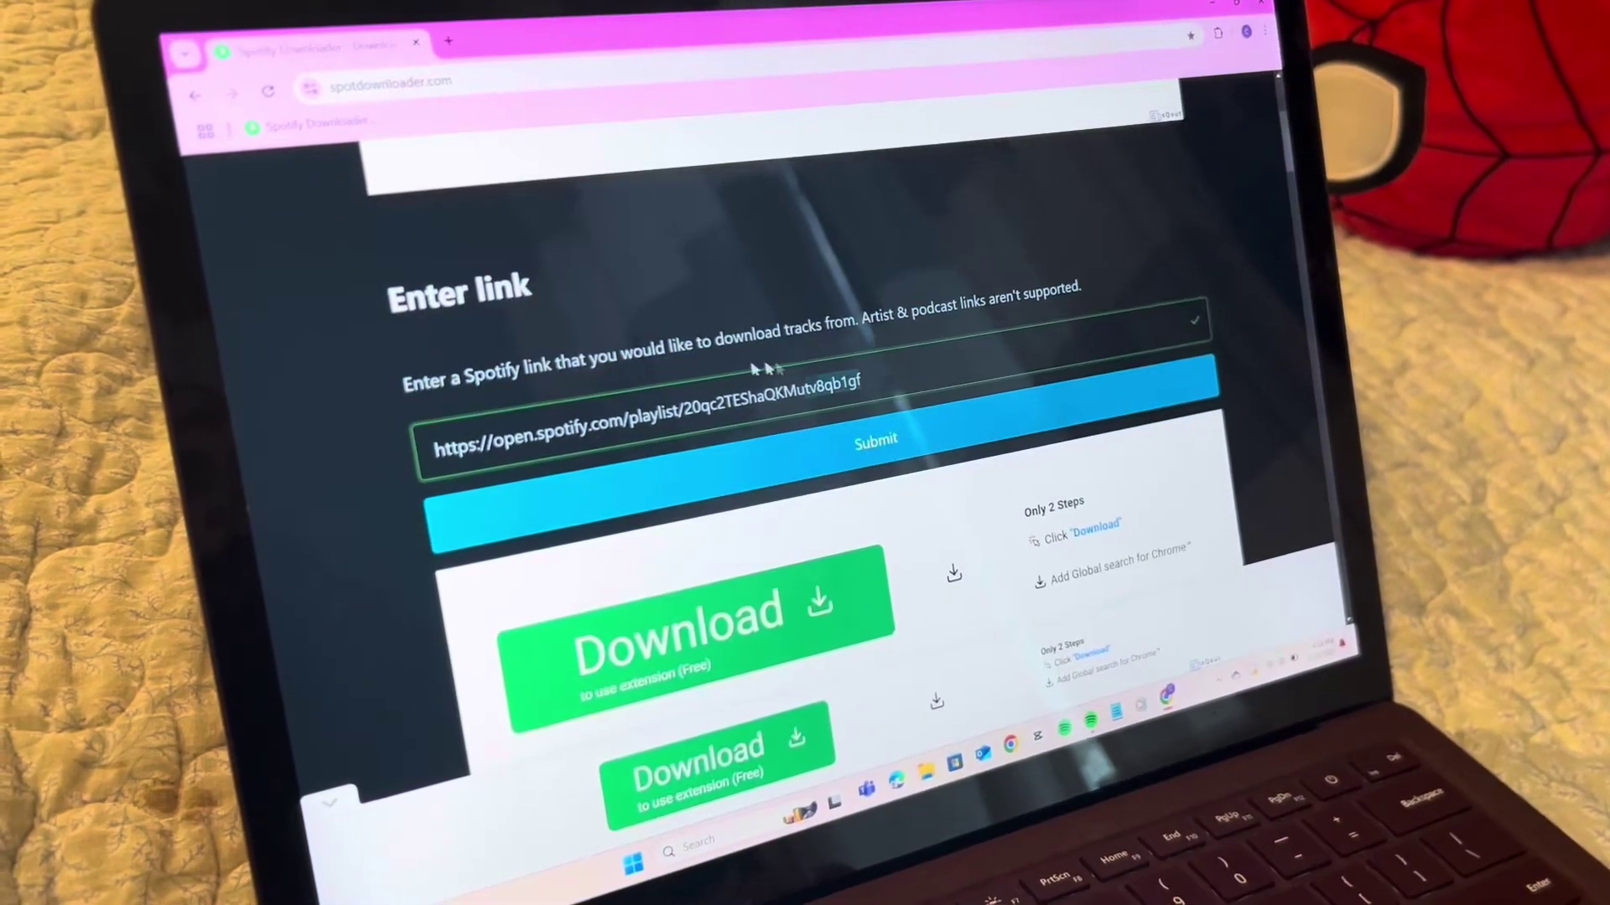
Swap the old link in SpotDownloader's Enter link field for the copied playlist link and submit it.
{"action": "left_click_drag", "start_coordinate": [763, 369], "coordinate": [419, 443]}
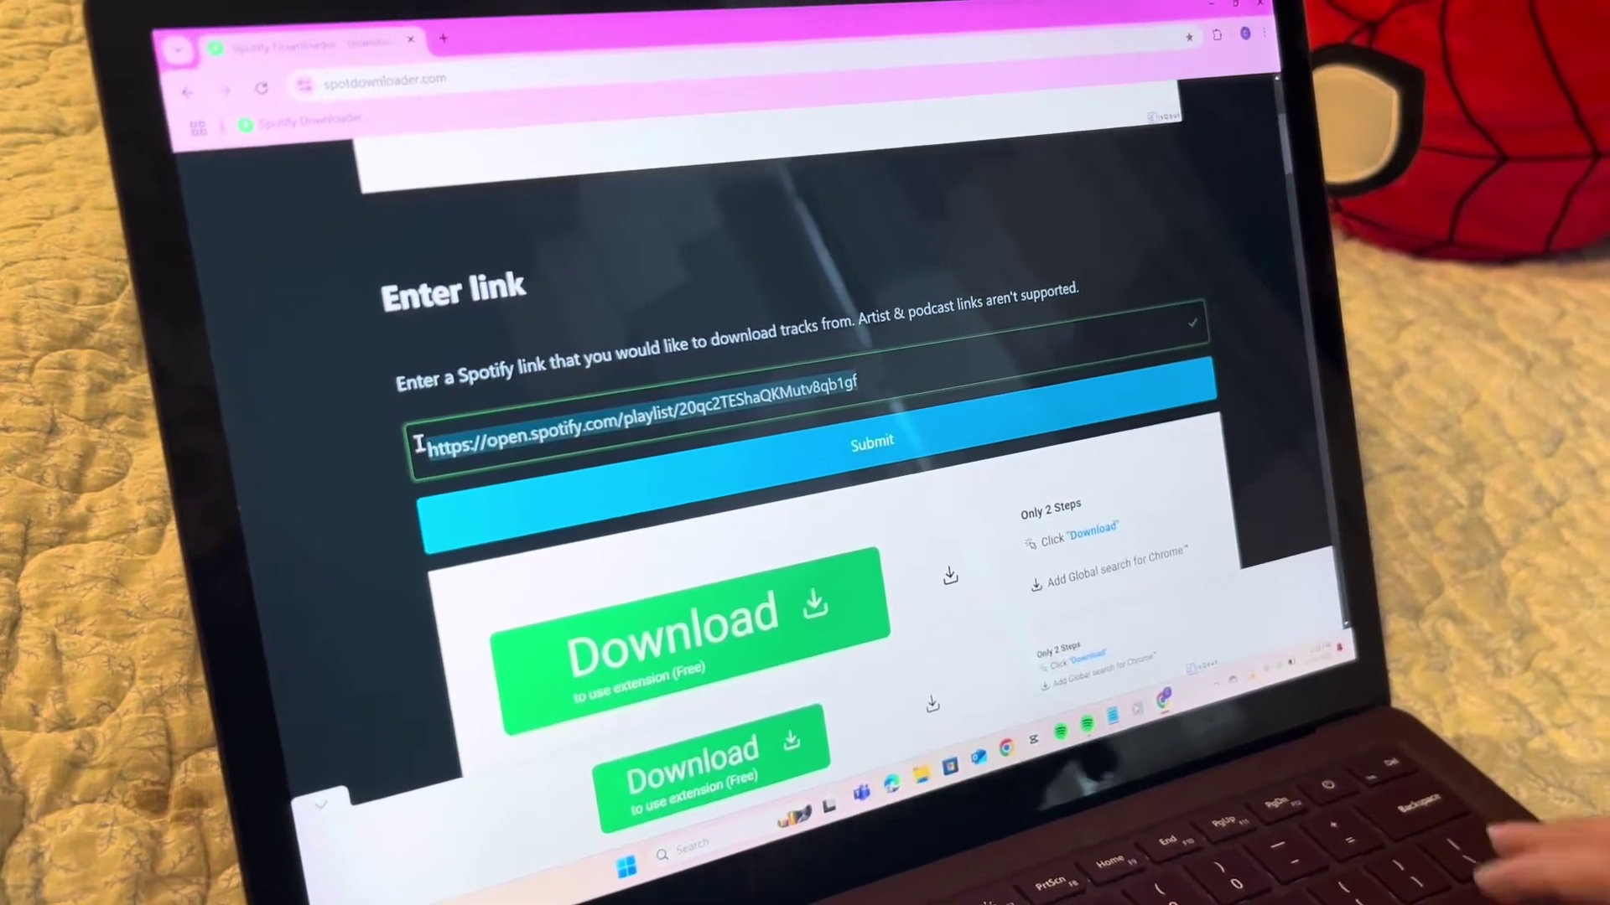
{"action": "key", "text": "BackSpace"}
{"action": "key", "text": "ctrl+v"}
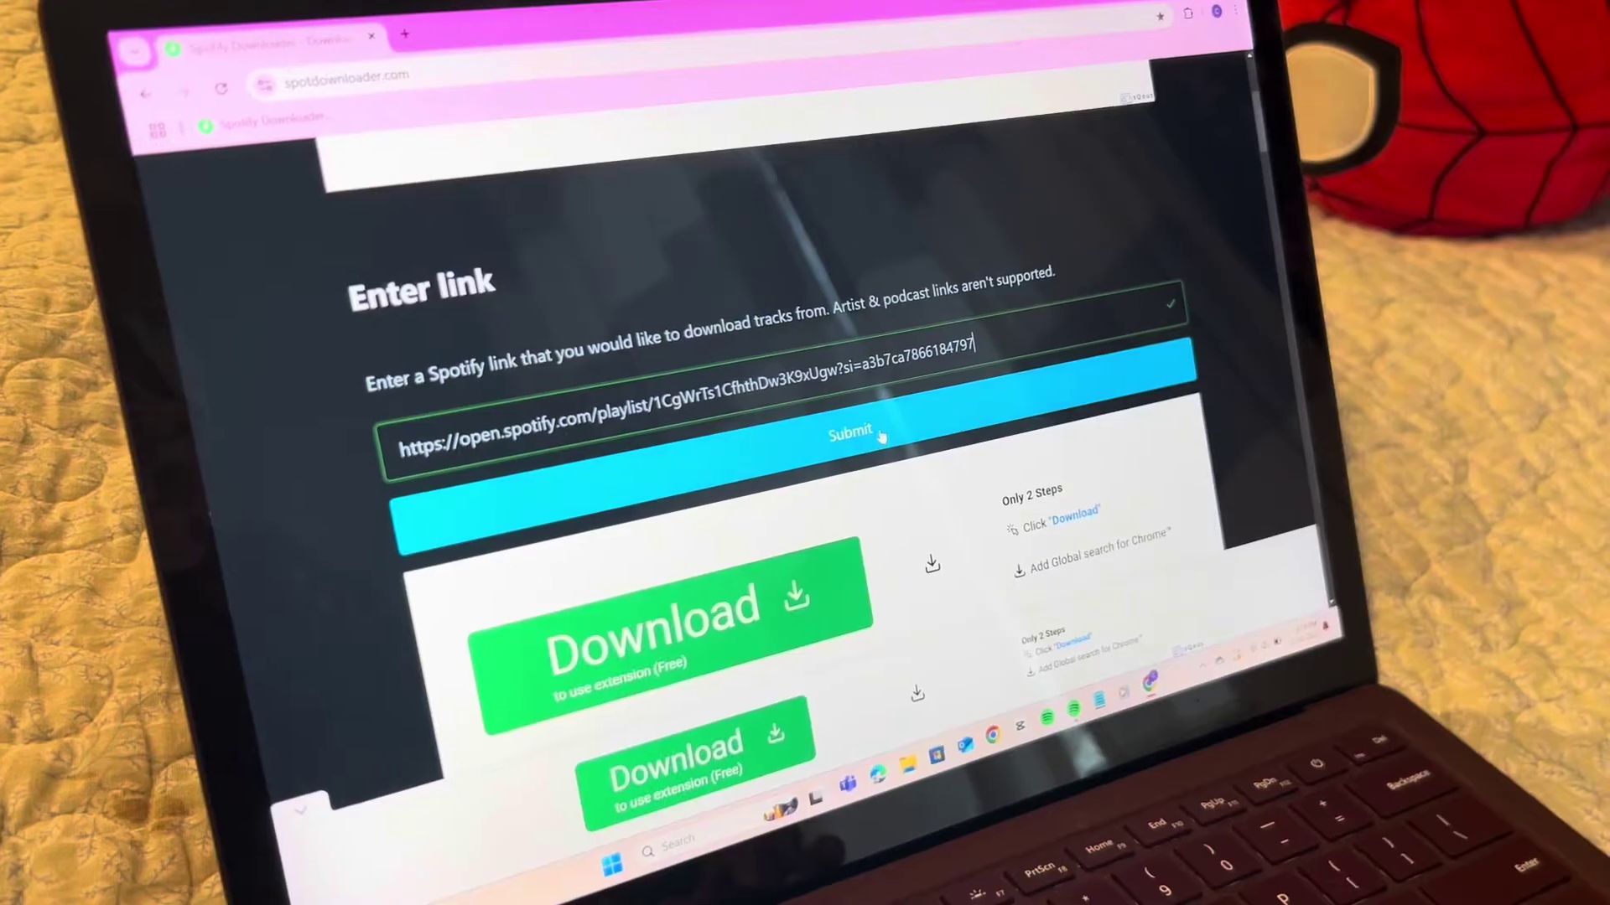
{"action": "left_click", "coordinate": [880, 436]}
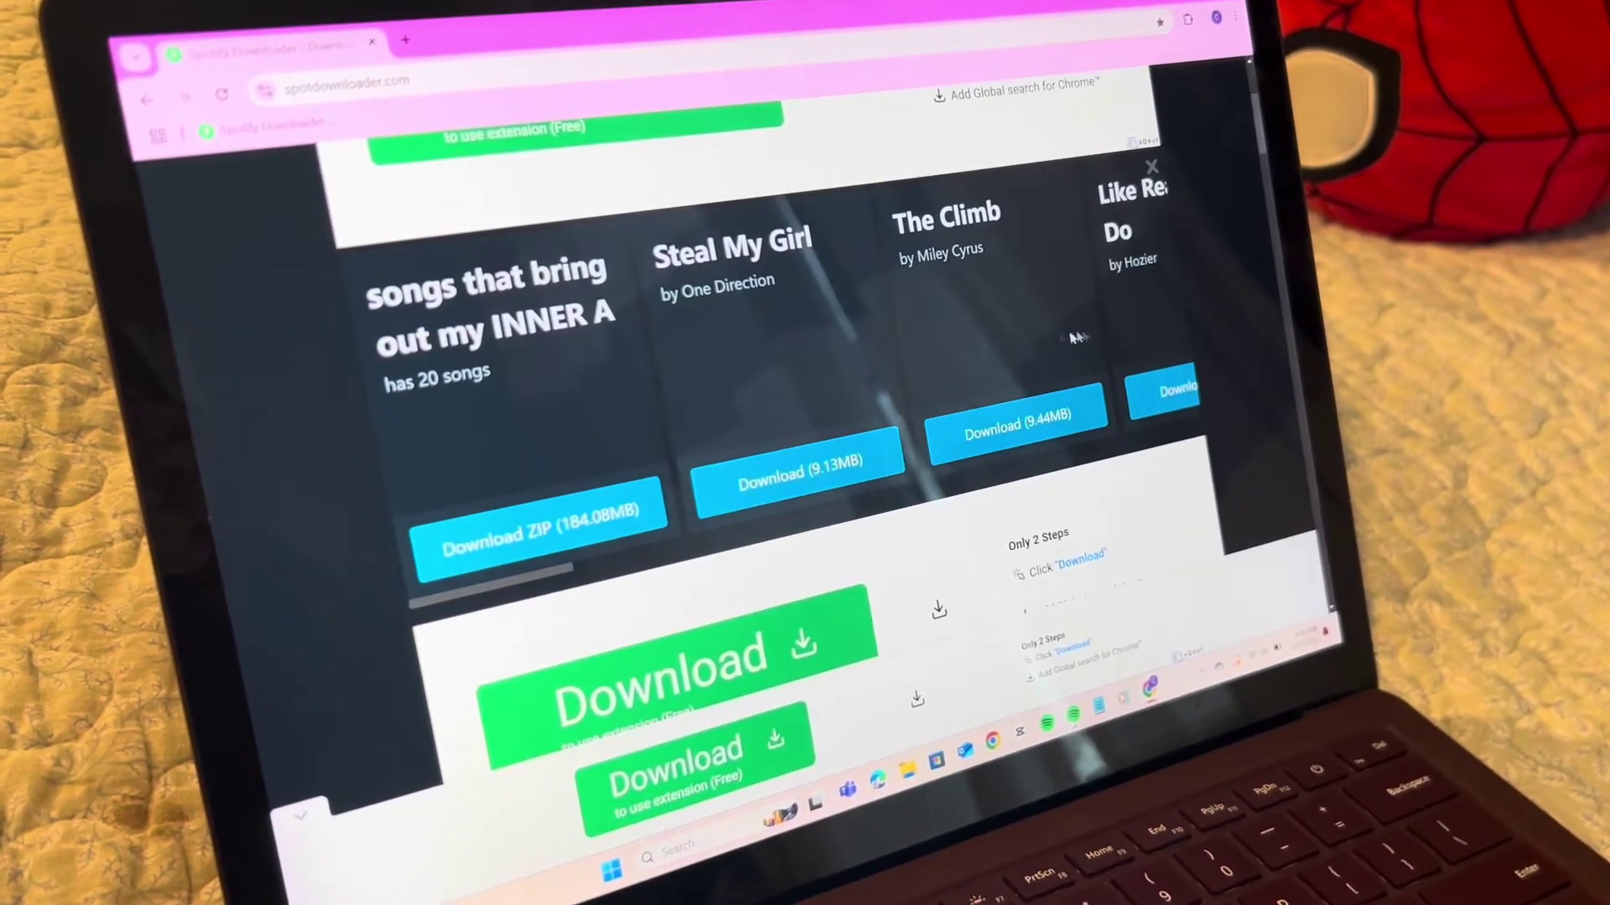
{"action": "scroll", "coordinate": [990, 322], "scroll_direction": "right", "scroll_amount": 3}
{"action": "scroll", "coordinate": [990, 322], "scroll_direction": "right", "scroll_amount": 3}
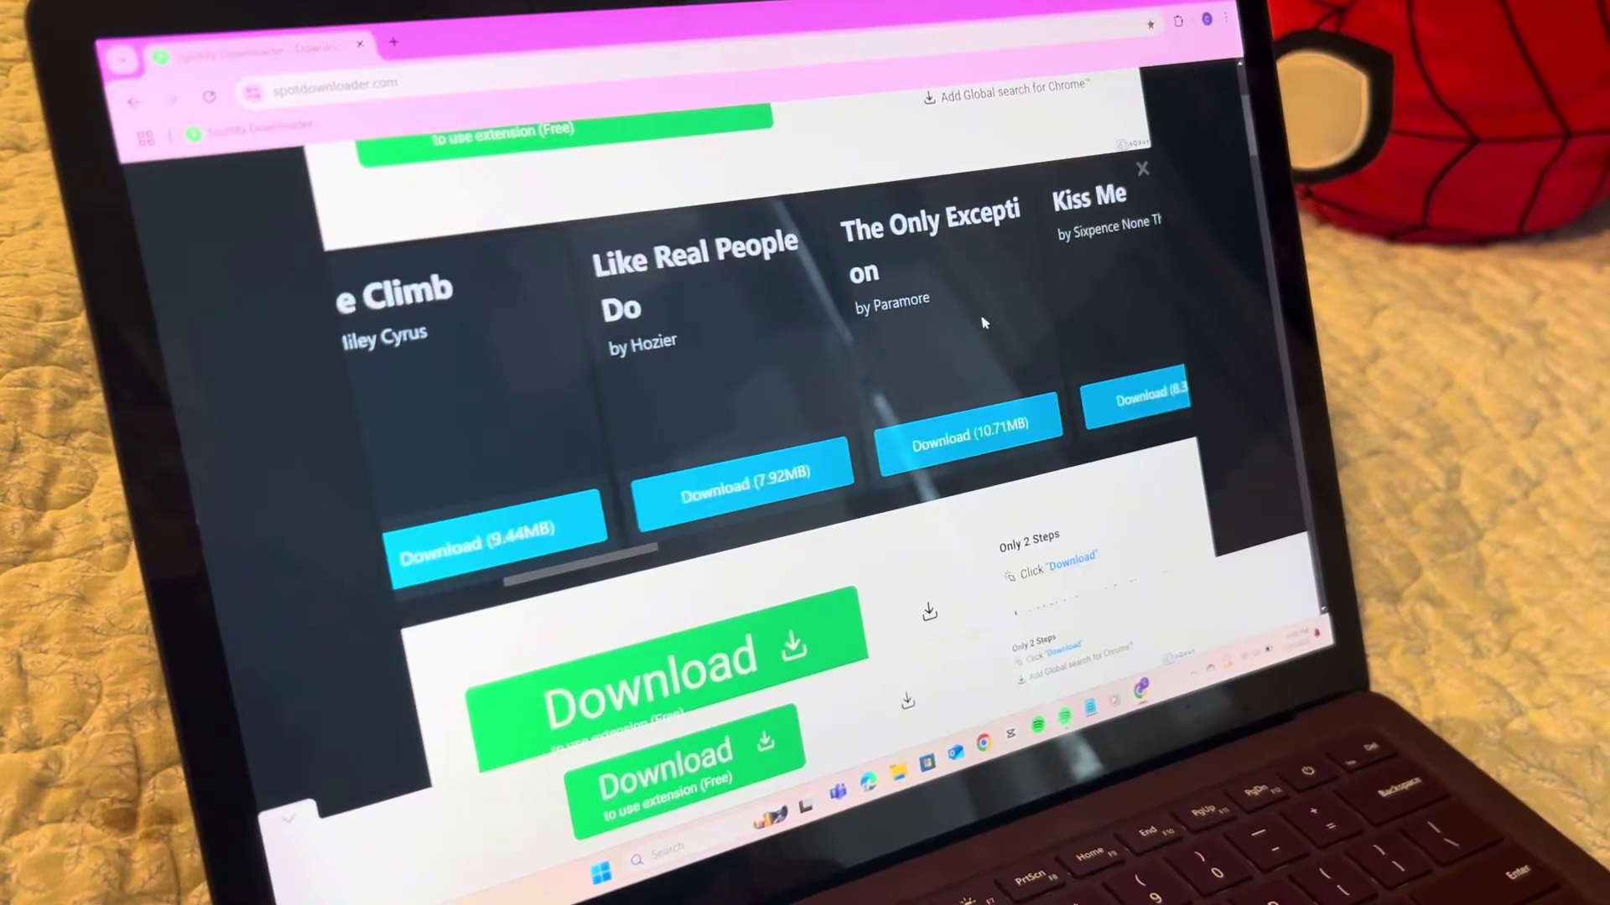
{"action": "scroll", "coordinate": [986, 322], "scroll_direction": "right", "scroll_amount": 2}
{"action": "scroll", "coordinate": [989, 323], "scroll_direction": "right", "scroll_amount": 3}
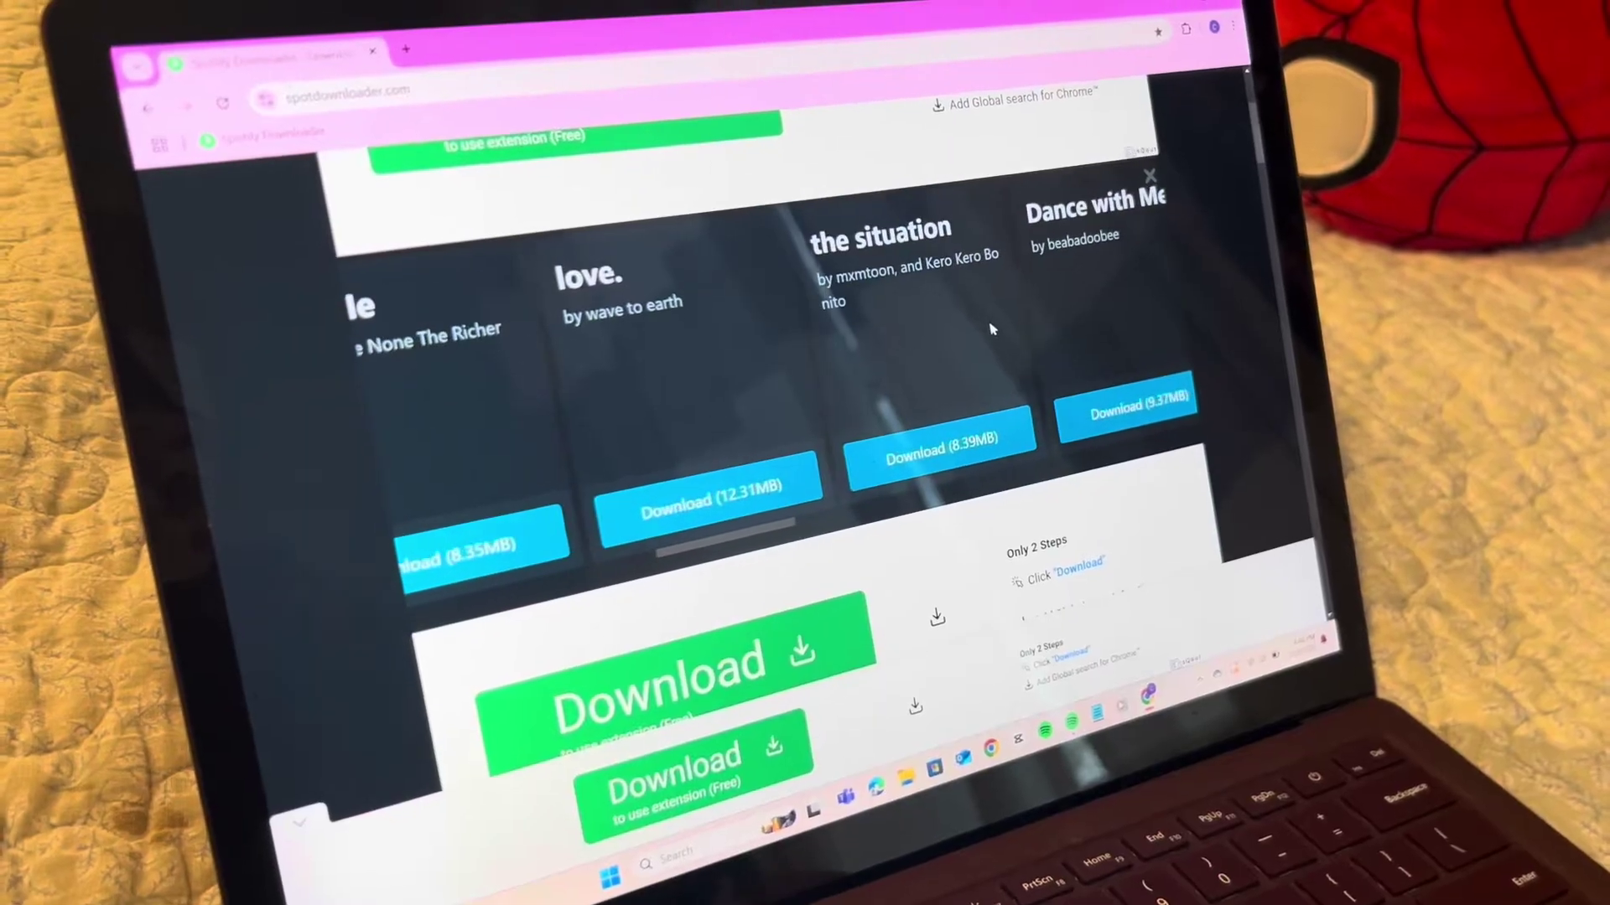
{"action": "left_click_drag", "start_coordinate": [780, 555], "coordinate": [490, 554]}
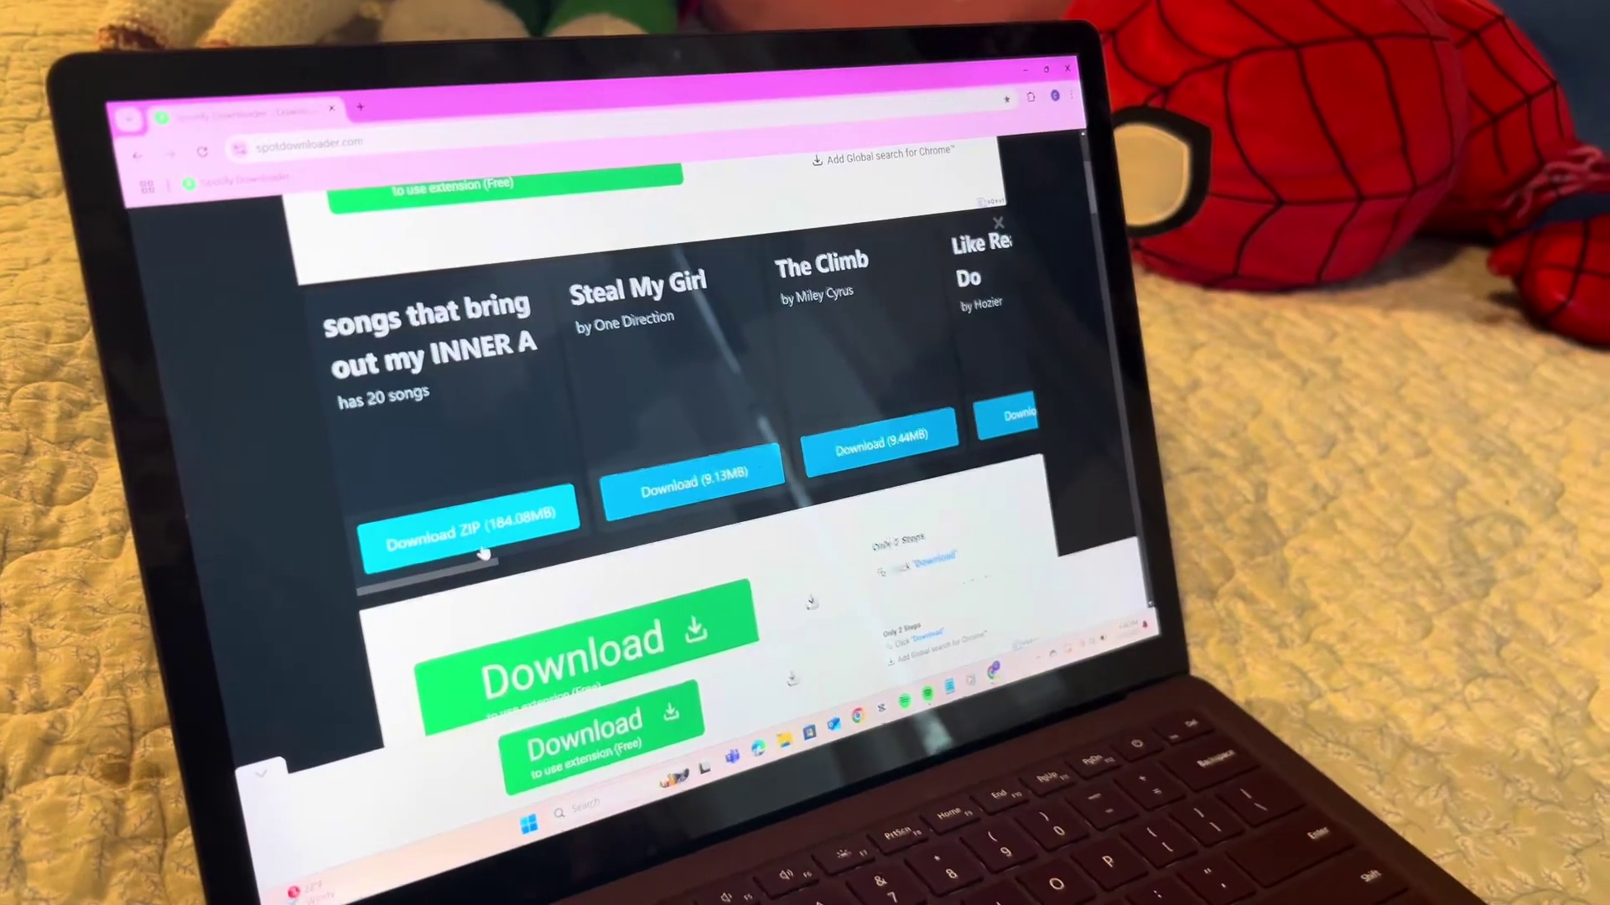
Download all 20 playlist songs as one 184.08MB ZIP.
{"action": "left_click", "coordinate": [490, 551]}
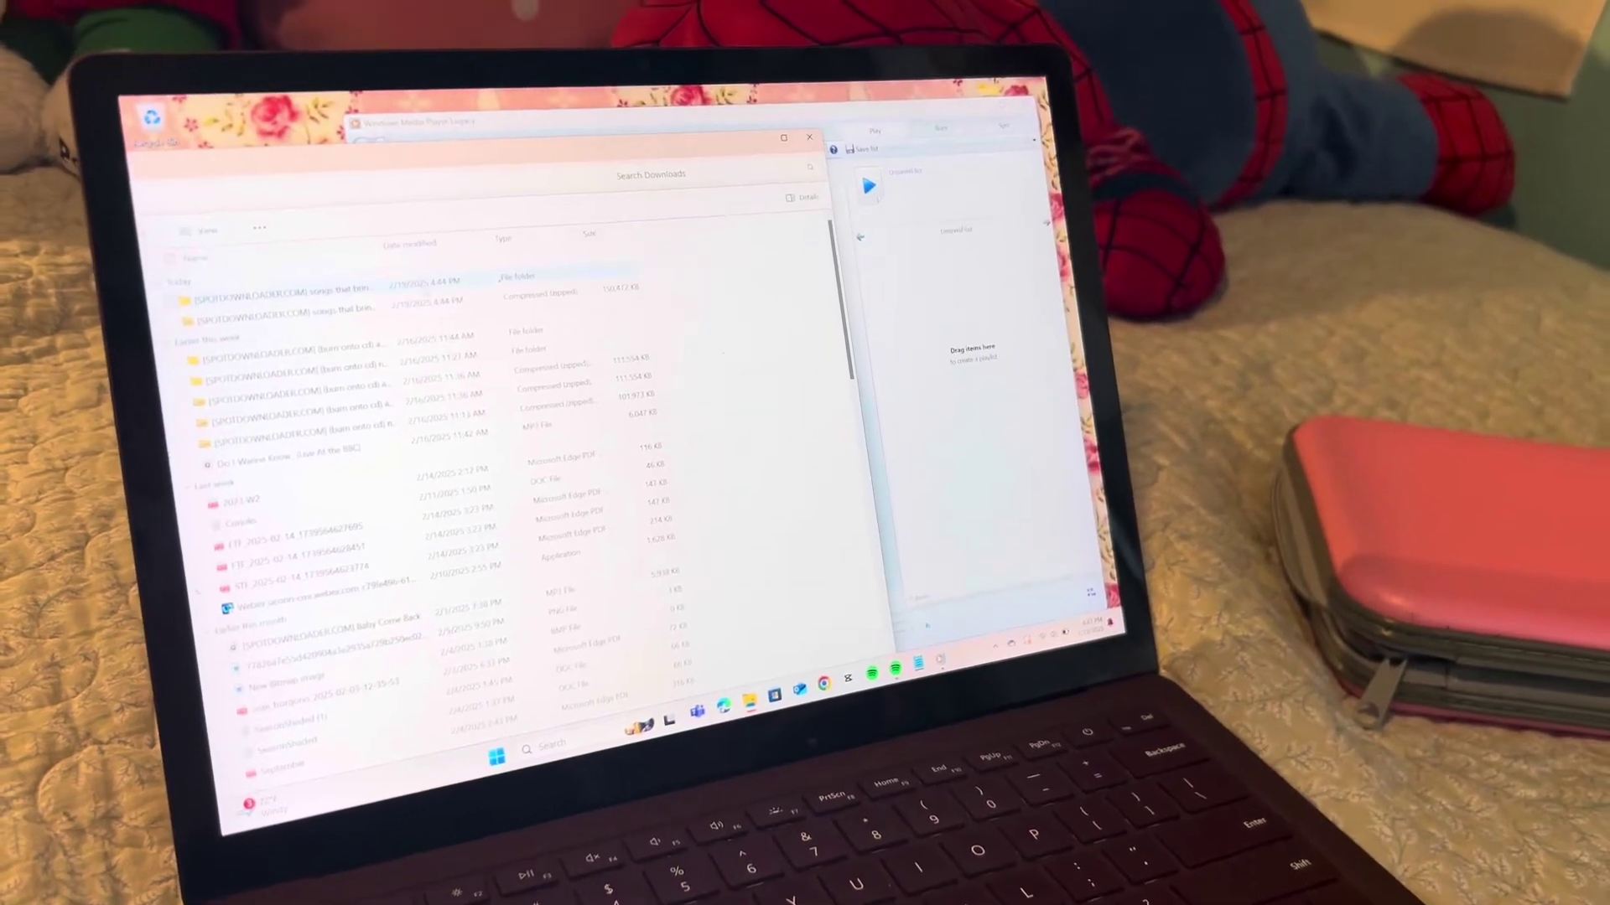
Load the downloaded songs folder, remove Cat & Dog, and move a song above Still into You.
{"action": "left_click_drag", "start_coordinate": [314, 290], "coordinate": [617, 340]}
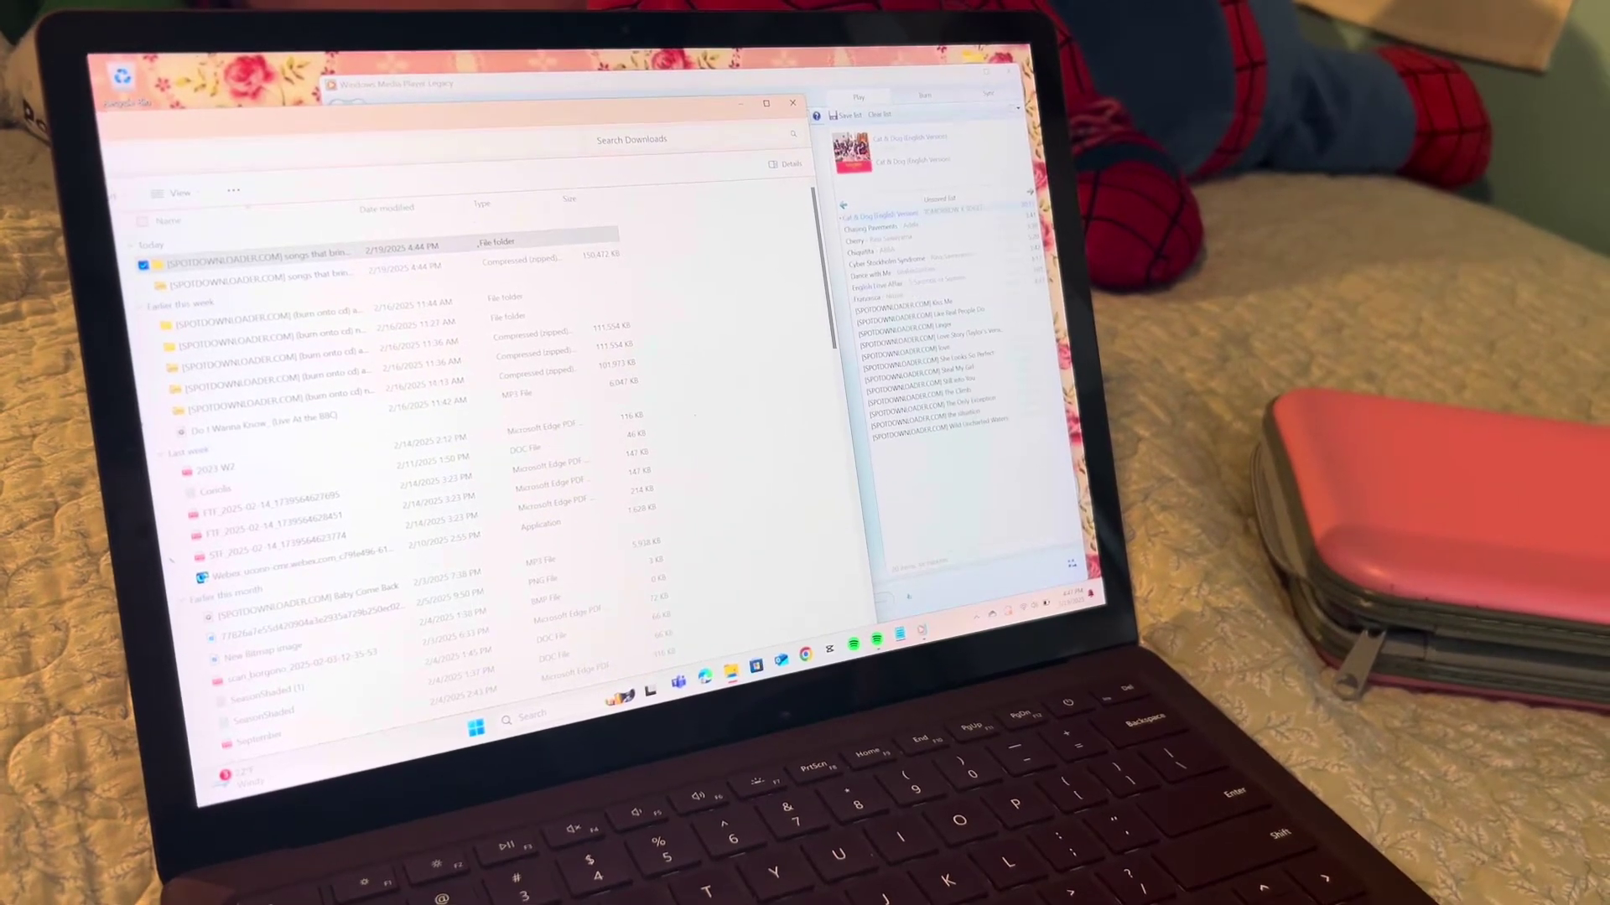
{"action": "right_click", "coordinate": [936, 214]}
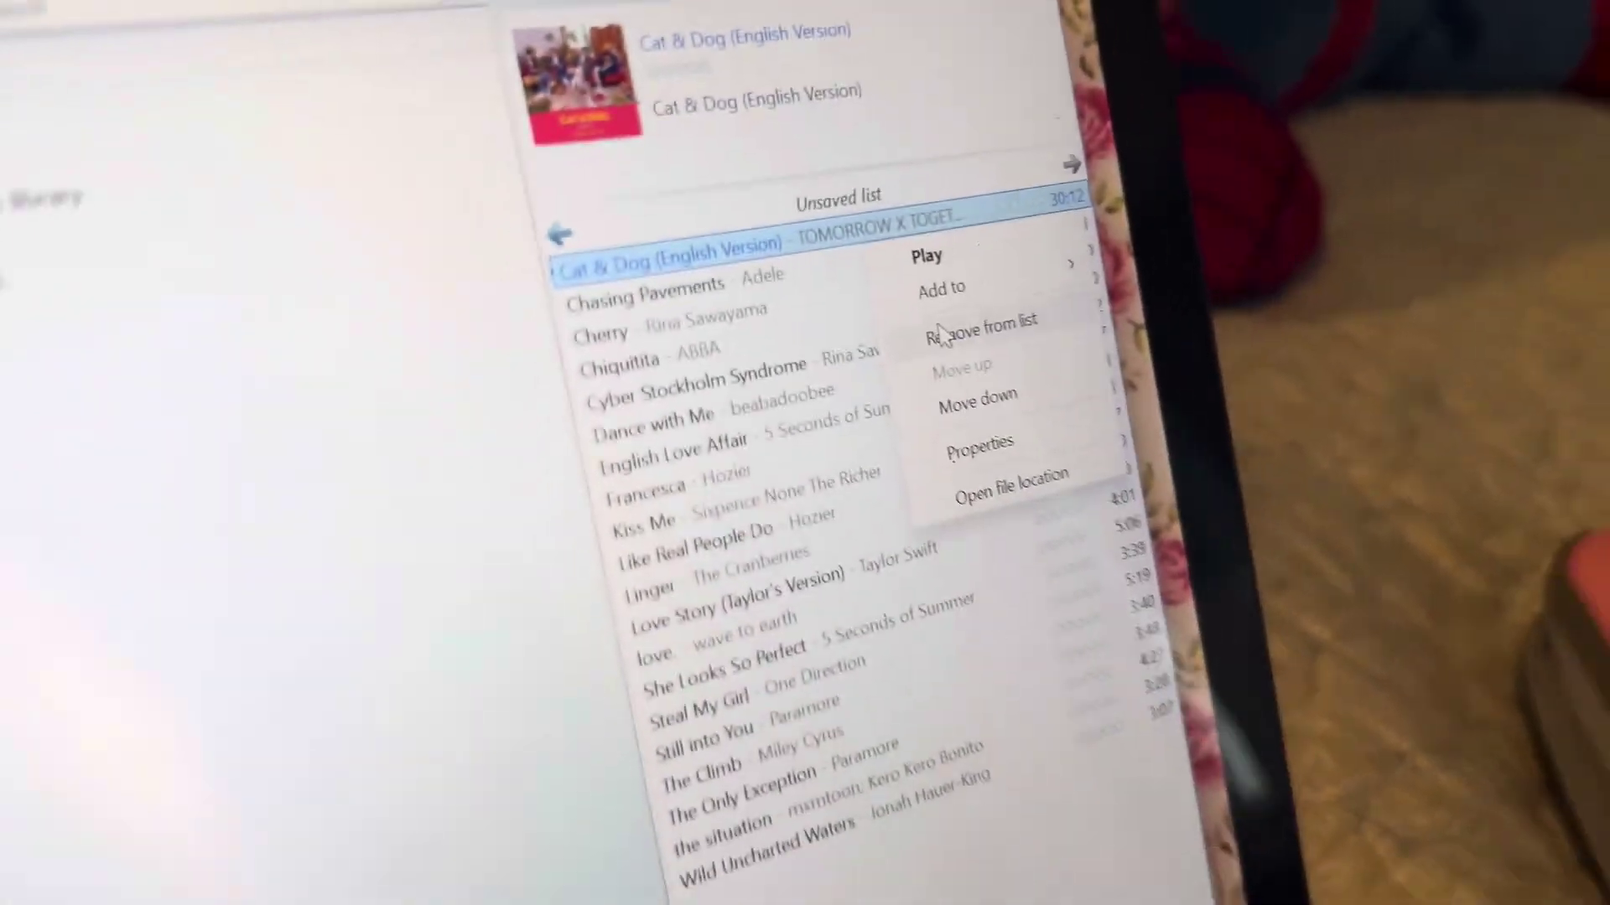
{"action": "left_click", "coordinate": [937, 333]}
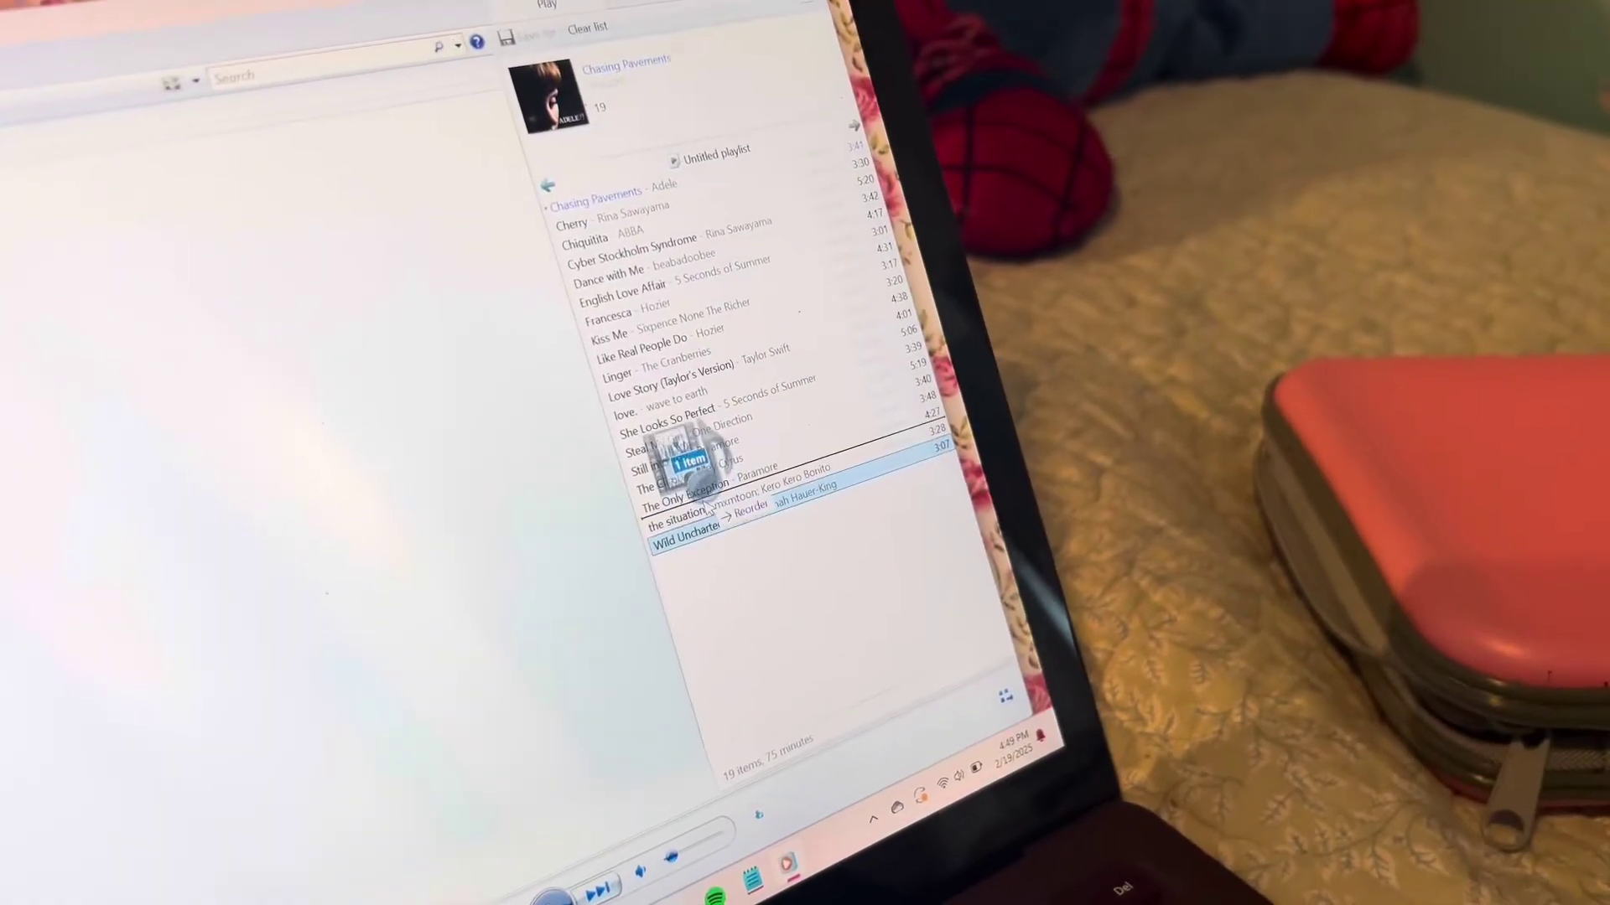
{"action": "left_click_drag", "start_coordinate": [712, 526], "coordinate": [707, 444]}
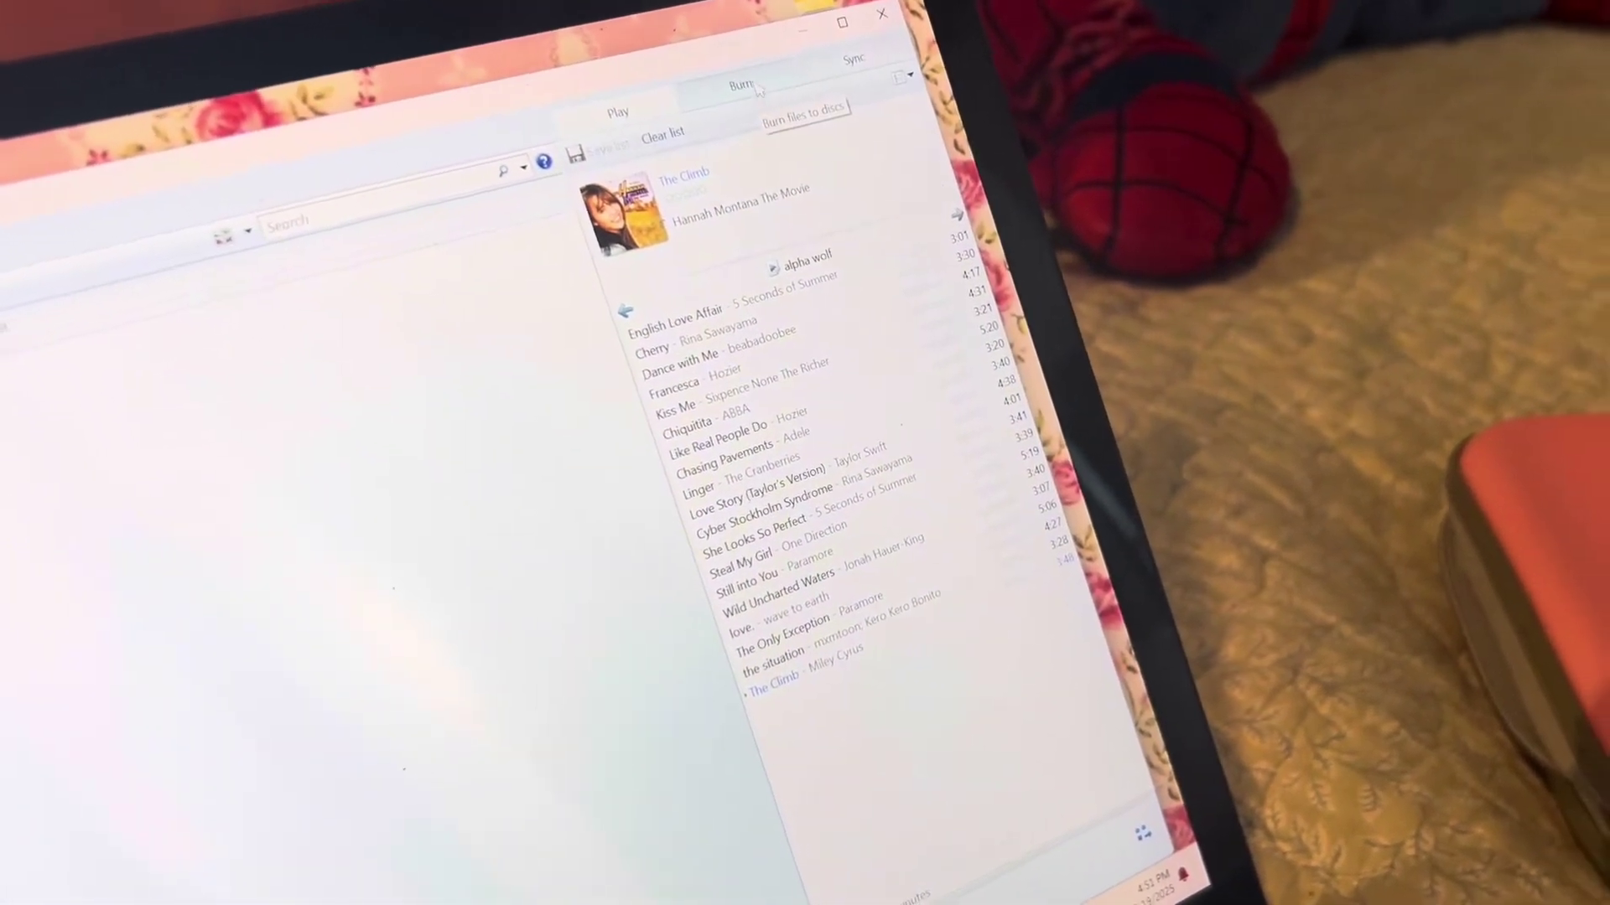
Drag the alpha wolf playlist's 19 tracks into the Burn list.
{"action": "left_click", "coordinate": [769, 111]}
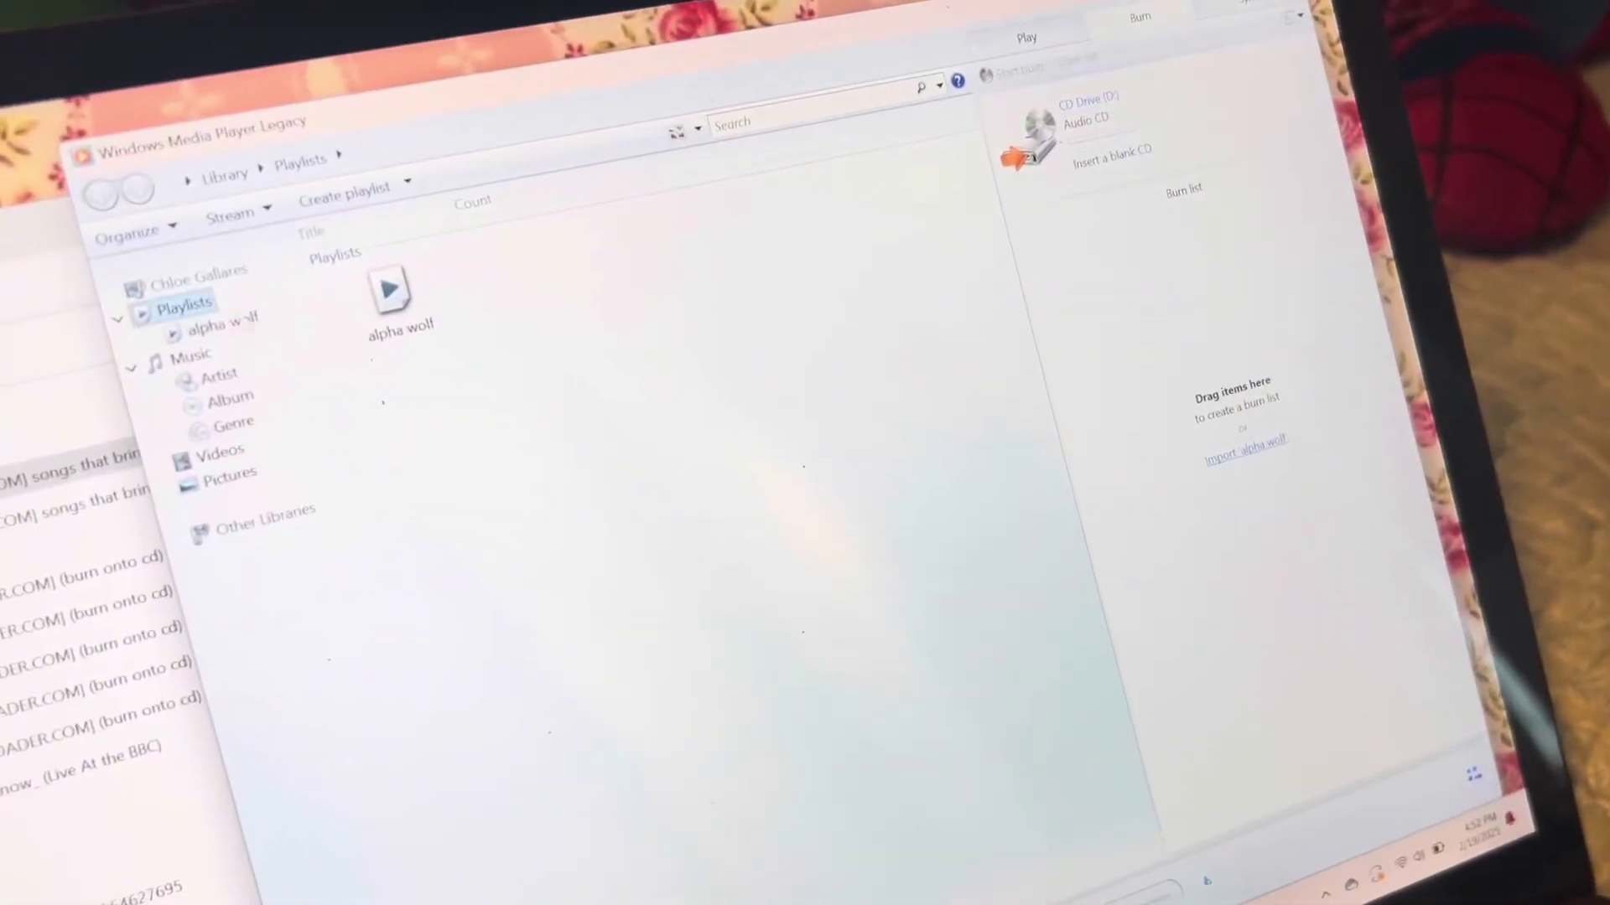
{"action": "mouse_move", "coordinate": [392, 300]}
{"action": "left_mouse_down"}
{"action": "mouse_move", "coordinate": [535, 377]}
{"action": "mouse_move", "coordinate": [1046, 320]}
{"action": "left_mouse_up"}
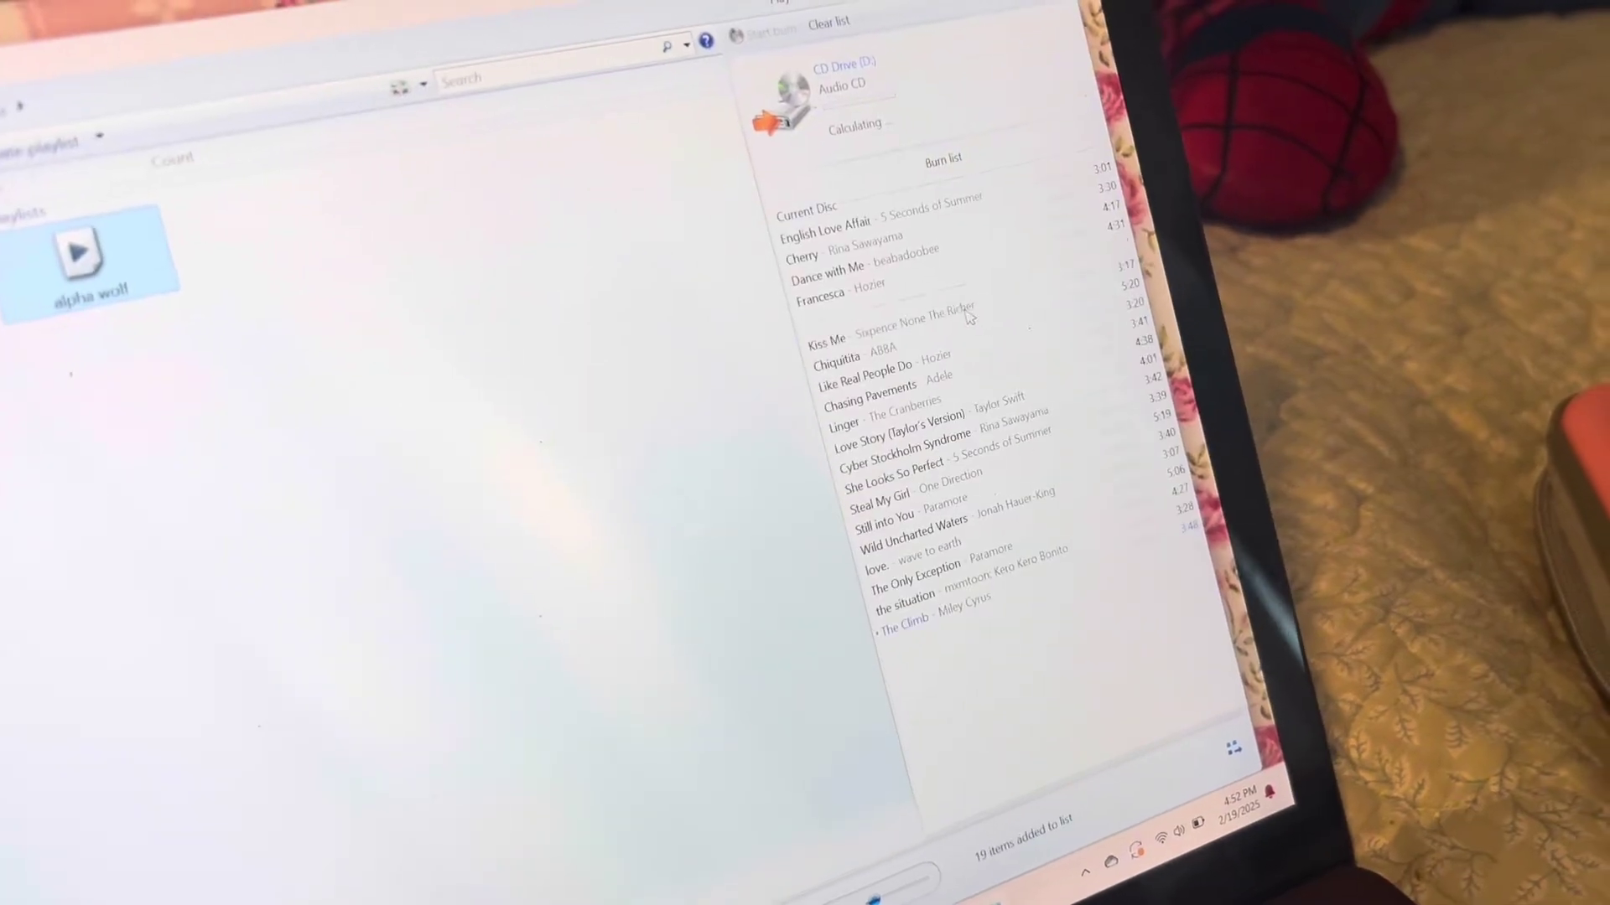